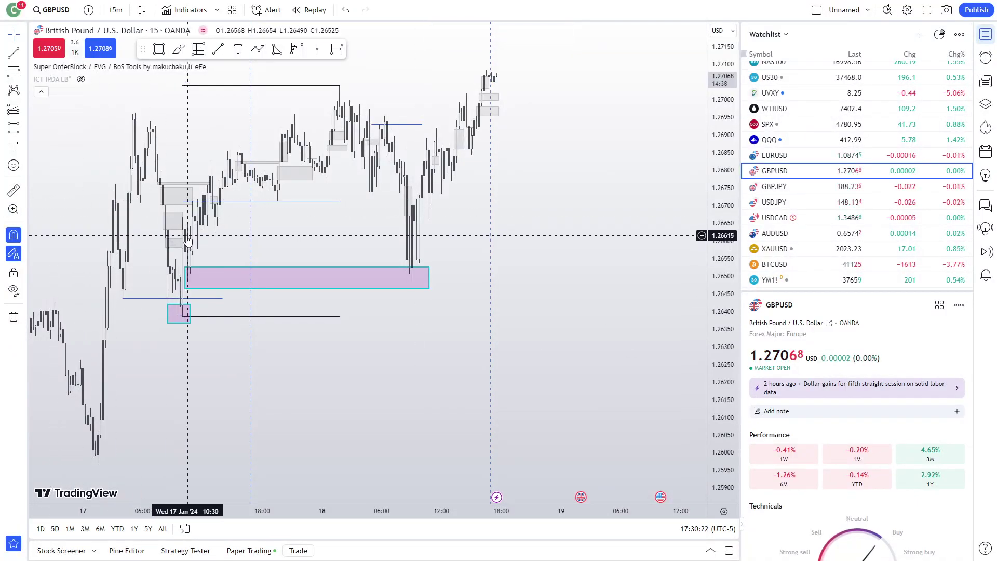
Display the WTIUSD chart from the watchlist and compress its price scale slightly
{"action": "left_click", "coordinate": [185, 280]}
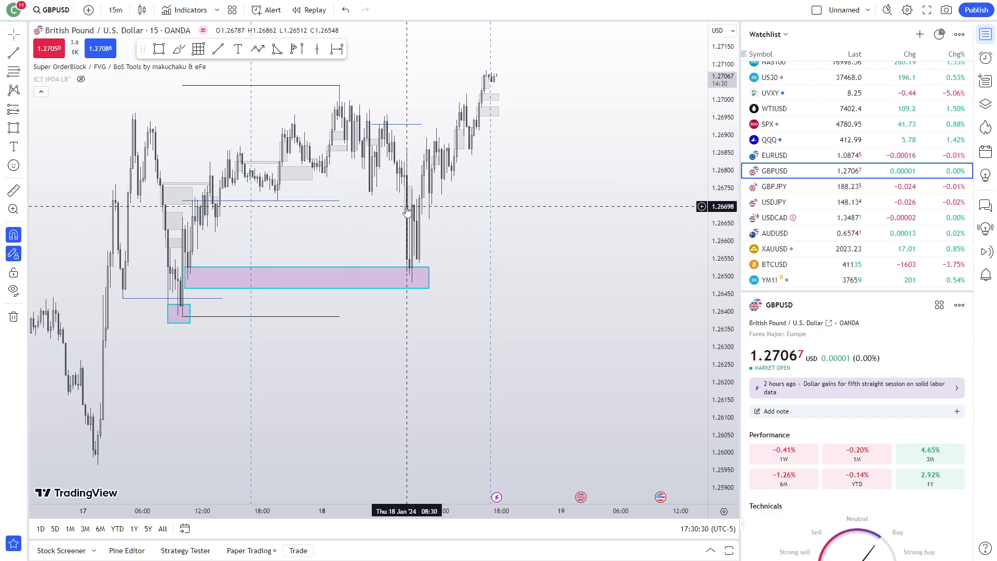
{"action": "key", "text": "Up"}
{"action": "key", "text": "Up"}
{"action": "key", "text": "Up"}
{"action": "key", "text": "Up"}
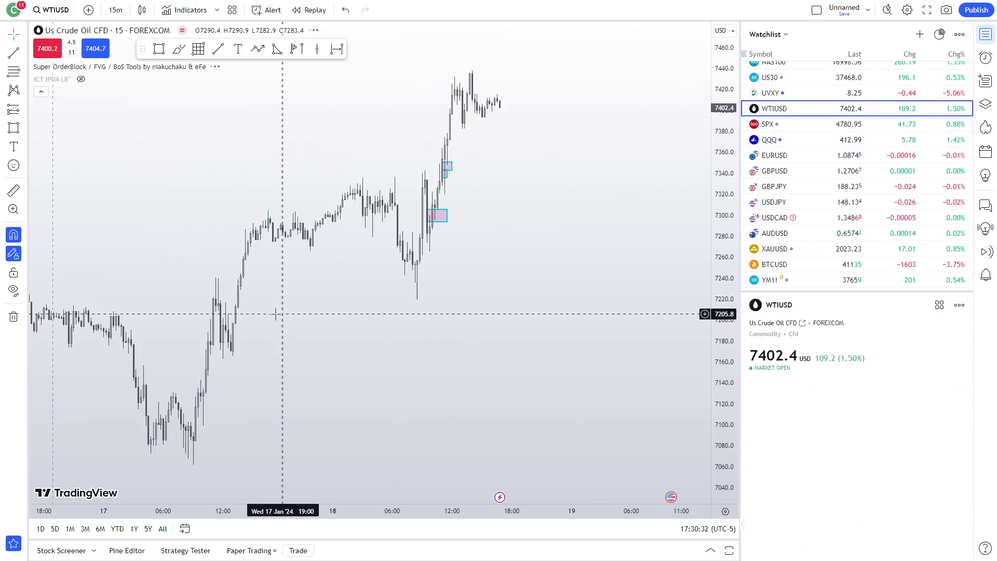
{"action": "scroll", "coordinate": [276, 313], "scroll_direction": "up", "scroll_amount": 3}
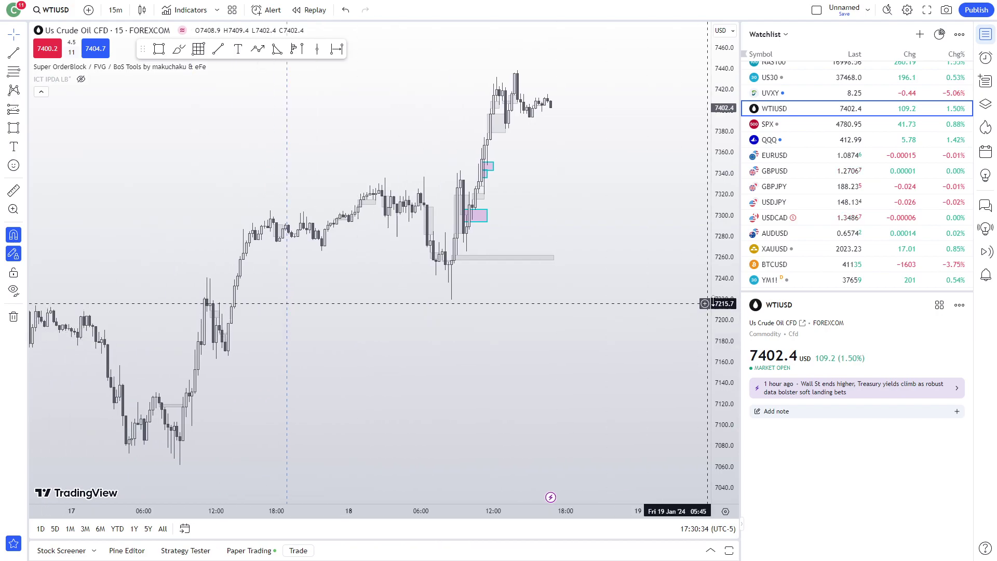
{"action": "left_click_drag", "start_coordinate": [722, 284], "coordinate": [722, 329]}
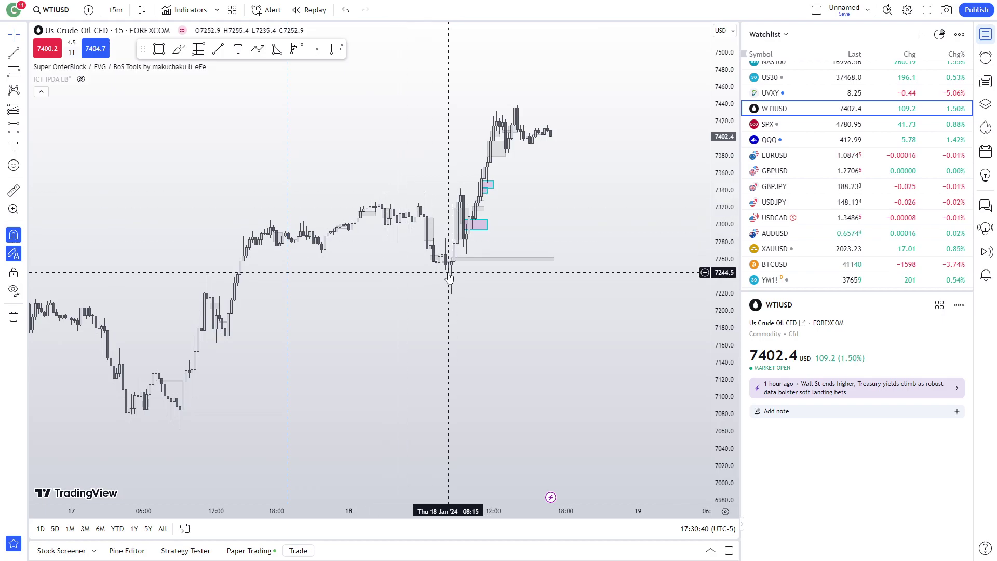
Switch the WTIUSD chart to the 1-minute timeframe and show the marked zones from the 18 January morning session
{"action": "left_click", "coordinate": [115, 10]}
{"action": "left_click", "coordinate": [130, 65]}
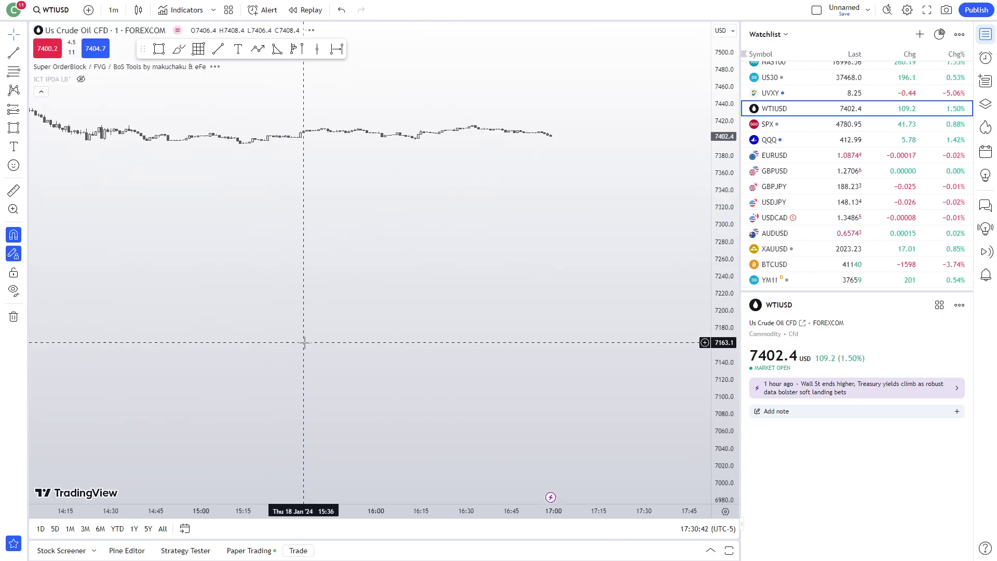
{"action": "scroll", "coordinate": [305, 343], "scroll_direction": "down", "scroll_amount": 10}
{"action": "left_click_drag", "start_coordinate": [251, 300], "coordinate": [483, 356]}
{"action": "scroll", "coordinate": [283, 366], "scroll_direction": "up", "scroll_amount": 4}
{"action": "left_click_drag", "start_coordinate": [252, 361], "coordinate": [257, 362]}
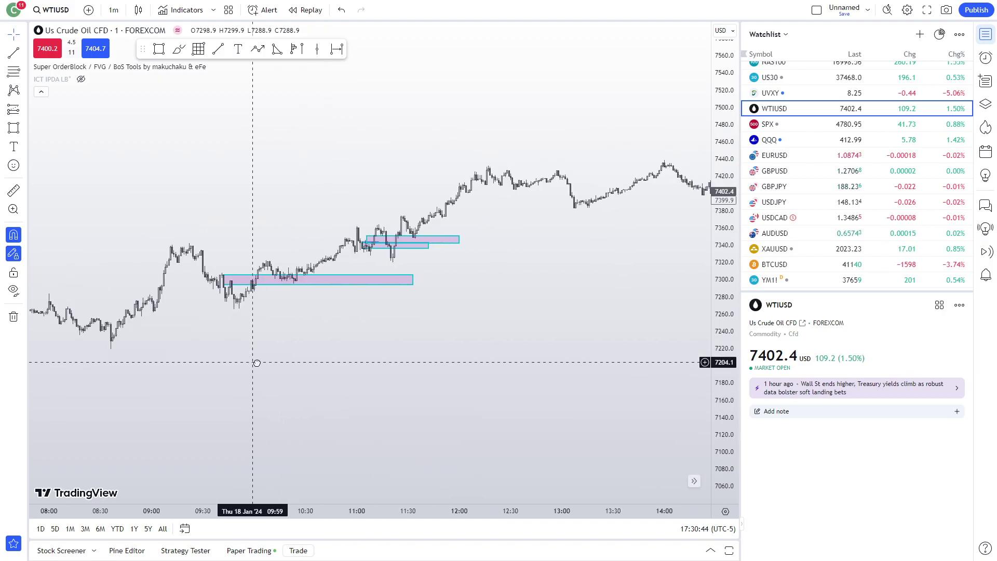
{"action": "scroll", "coordinate": [257, 362], "scroll_direction": "left", "scroll_amount": 3}
{"action": "left_click", "coordinate": [327, 277]}
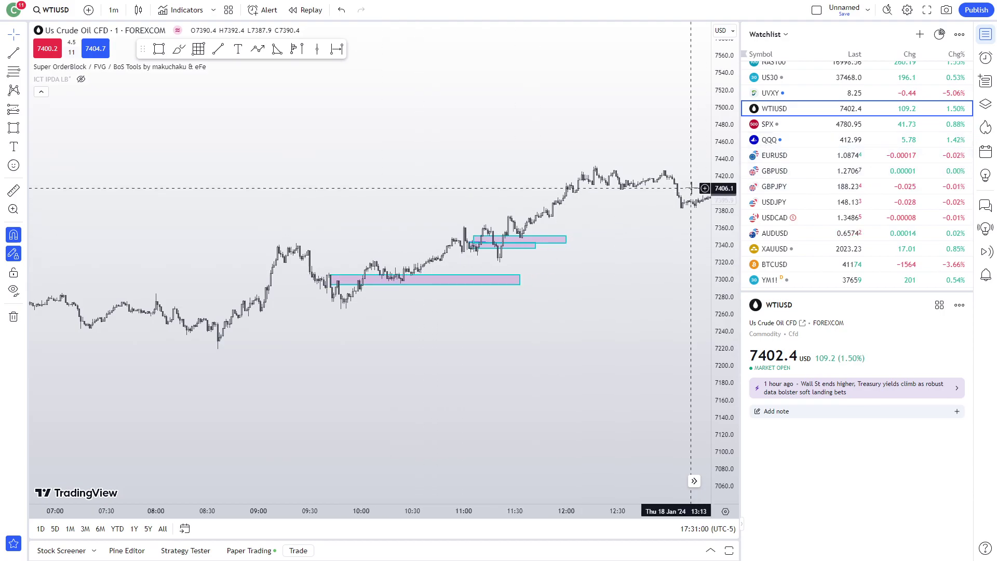
Display the USDCAD chart from the watchlist with the full 18 January price action and its marked zones in view
{"action": "key", "text": "Down"}
{"action": "key", "text": "Down"}
{"action": "key", "text": "Down"}
{"action": "key", "text": "Down"}
{"action": "key", "text": "Down"}
{"action": "key", "text": "Down"}
{"action": "key", "text": "Down"}
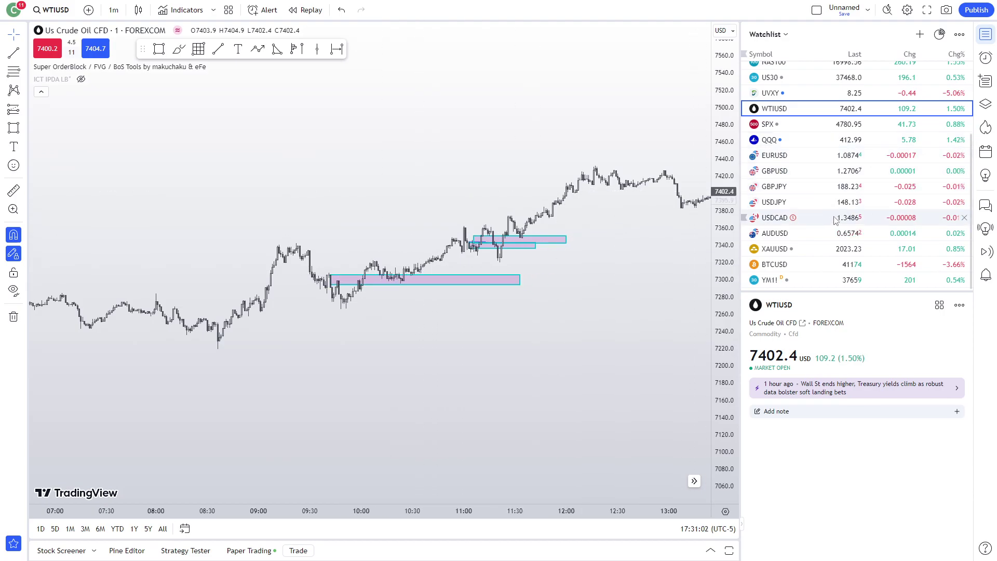
{"action": "left_click_drag", "start_coordinate": [720, 158], "coordinate": [720, 403]}
{"action": "scroll", "coordinate": [607, 311], "scroll_direction": "down", "scroll_amount": 5}
{"action": "scroll", "coordinate": [576, 286], "scroll_direction": "down", "scroll_amount": 3}
{"action": "left_click_drag", "start_coordinate": [620, 261], "coordinate": [479, 215]}
{"action": "left_click_drag", "start_coordinate": [714, 215], "coordinate": [713, 314]}
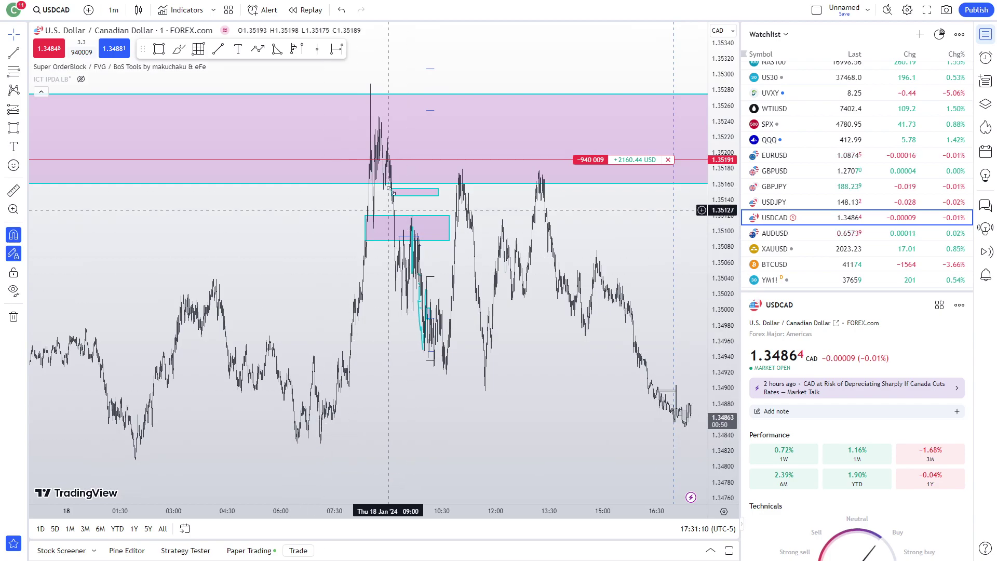
Examine USDCAD's 18 January price action around the purple zones between 08:30 and 10:30 and the moves before and after
{"action": "scroll", "coordinate": [307, 286], "scroll_direction": "up", "scroll_amount": 8}
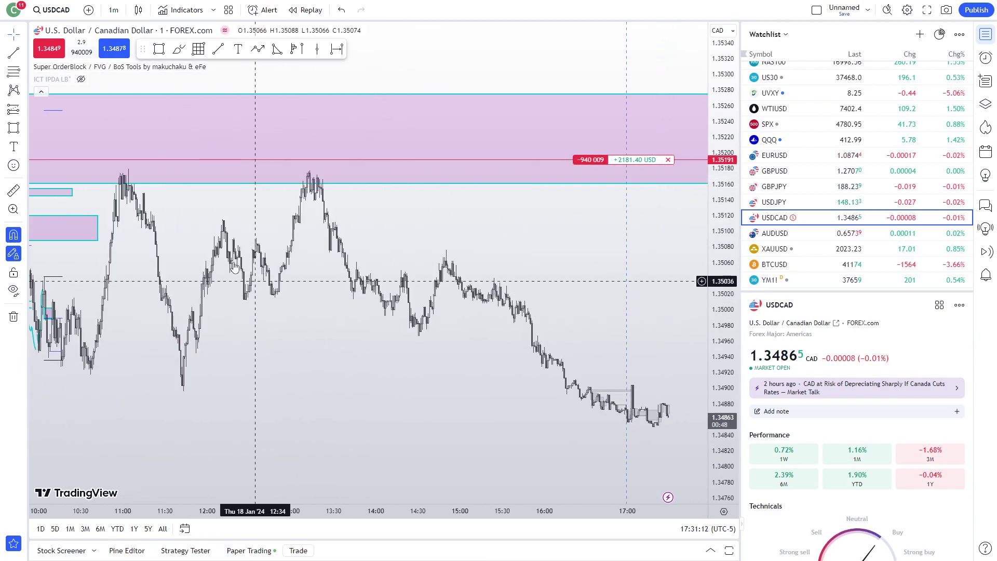
{"action": "left_click_drag", "start_coordinate": [194, 236], "coordinate": [505, 291]}
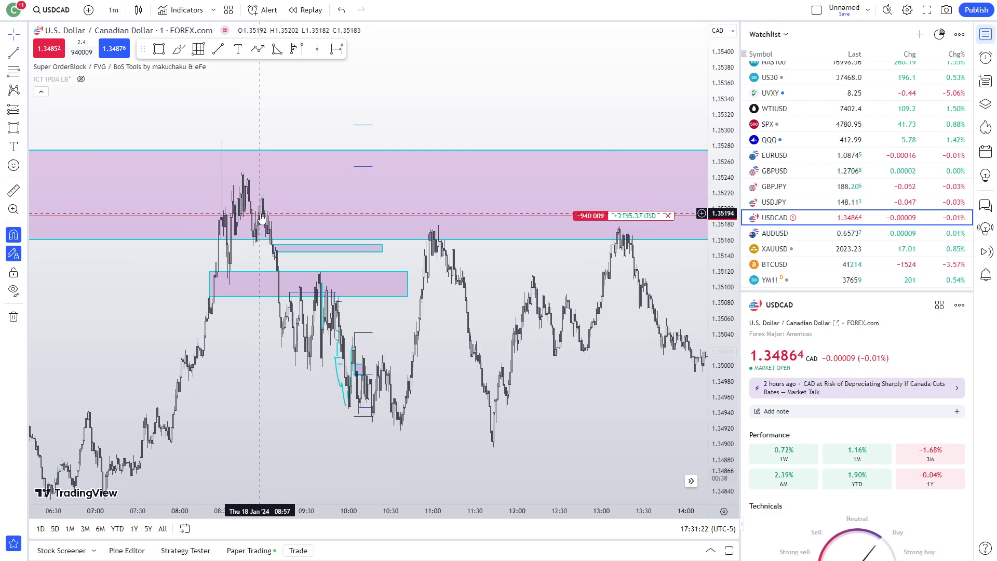
{"action": "scroll", "coordinate": [264, 215], "scroll_direction": "down", "scroll_amount": 1}
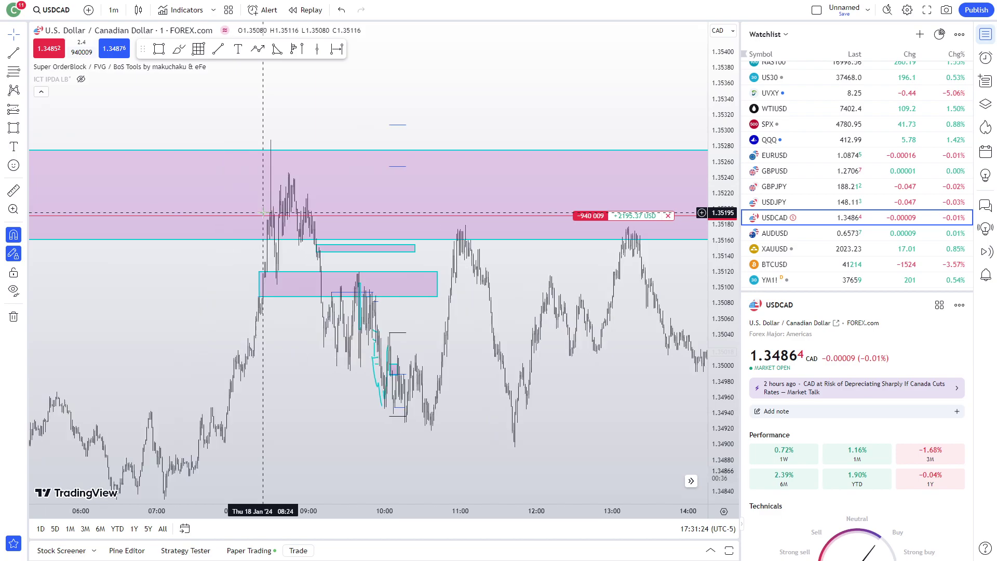
{"action": "scroll", "coordinate": [613, 337], "scroll_direction": "down", "scroll_amount": 2}
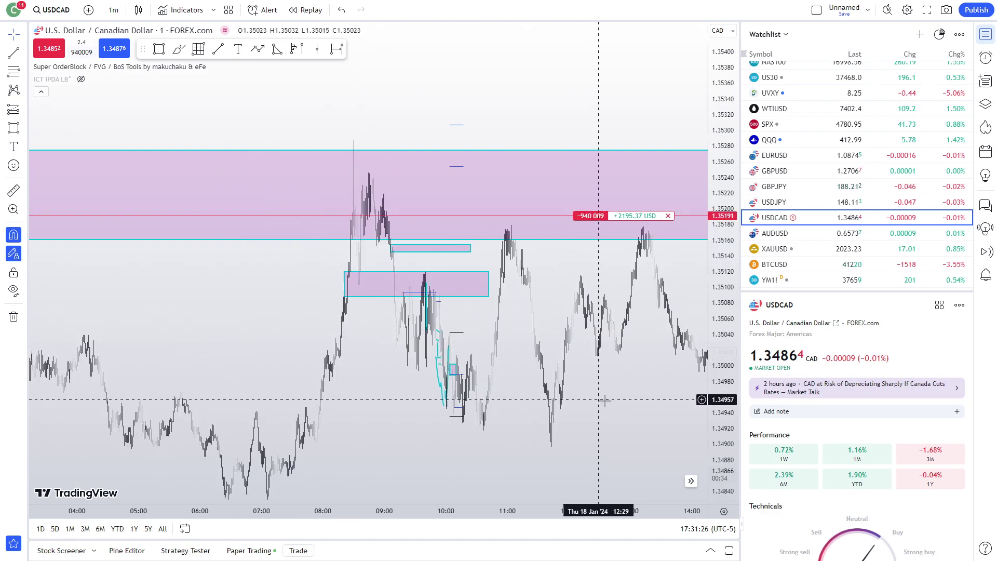
{"action": "left_click_drag", "start_coordinate": [592, 344], "coordinate": [583, 337]}
{"action": "left_click_drag", "start_coordinate": [303, 413], "coordinate": [293, 412]}
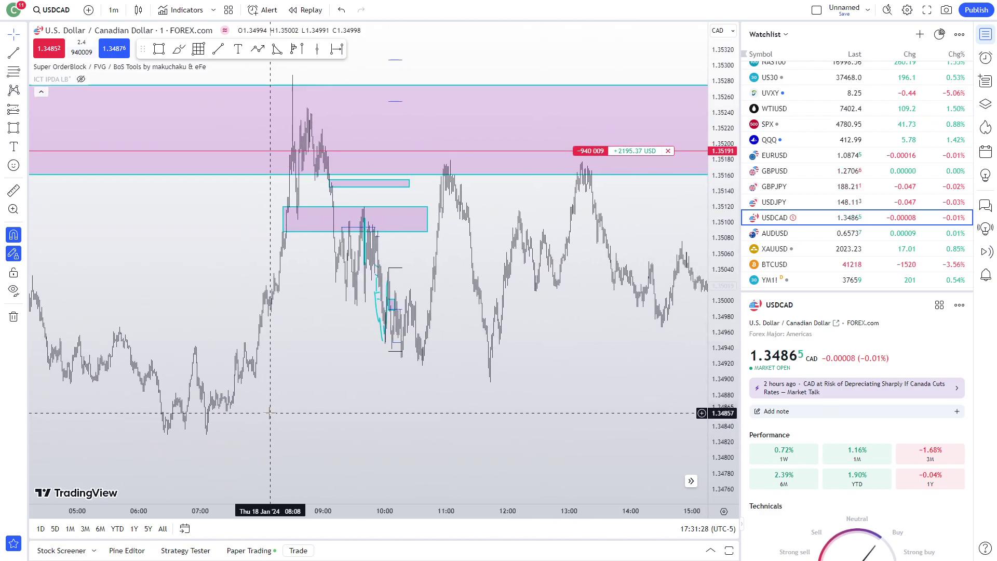
{"action": "scroll", "coordinate": [269, 413], "scroll_direction": "down", "scroll_amount": 2}
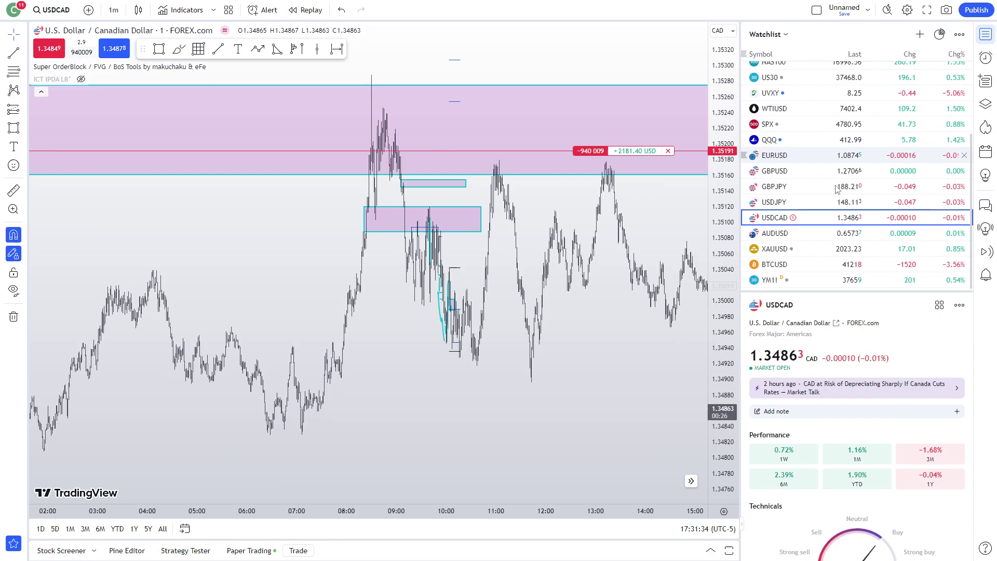
Display the NAS100 chart from the watchlist and reset its price scale to fit the 18 January session
{"action": "scroll", "coordinate": [852, 165], "scroll_direction": "up", "scroll_amount": 2}
{"action": "left_click", "coordinate": [852, 165]}
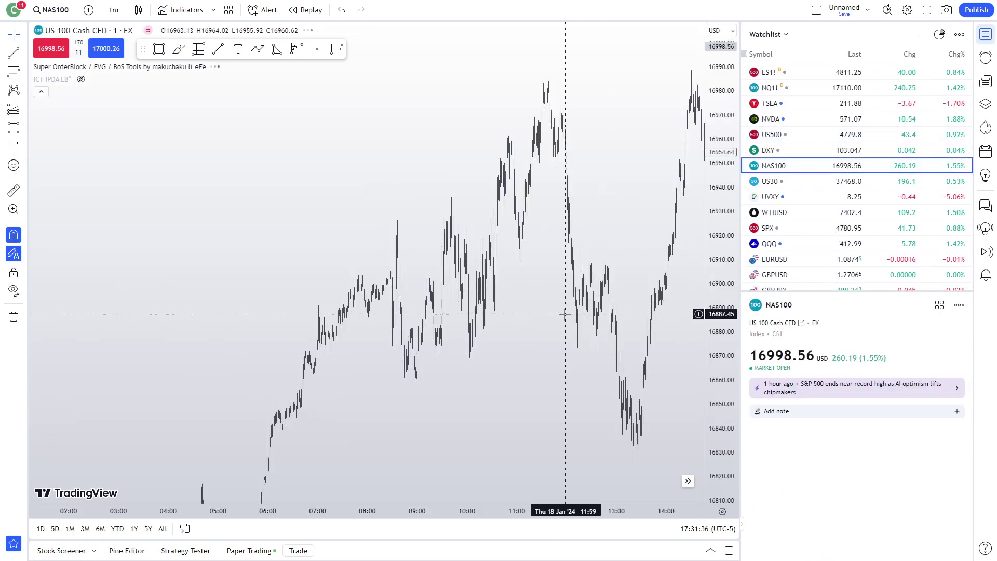
{"action": "scroll", "coordinate": [441, 327], "scroll_direction": "up", "scroll_amount": 5}
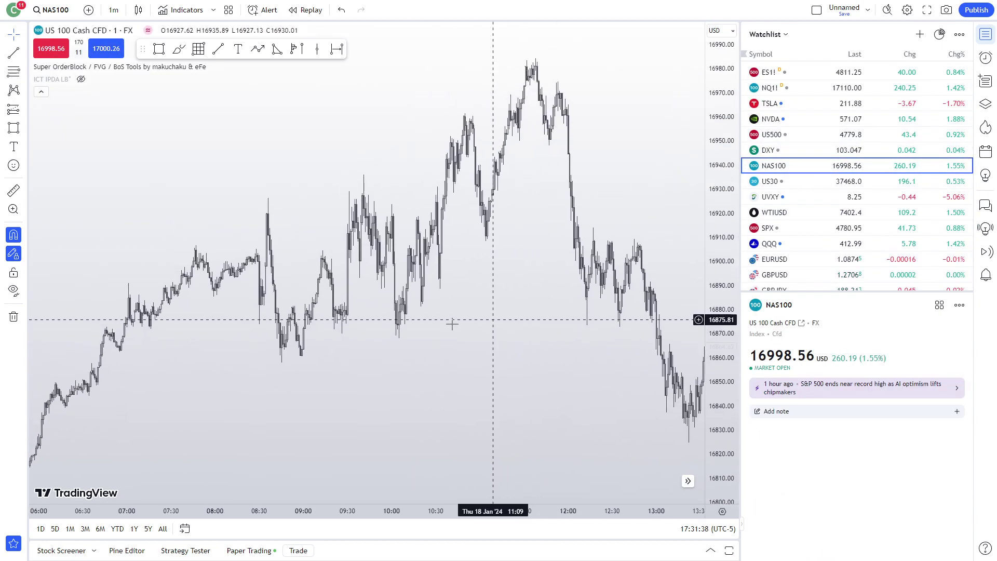
{"action": "left_click_drag", "start_coordinate": [390, 336], "coordinate": [489, 340]}
{"action": "scroll", "coordinate": [539, 328], "scroll_direction": "down", "scroll_amount": 7}
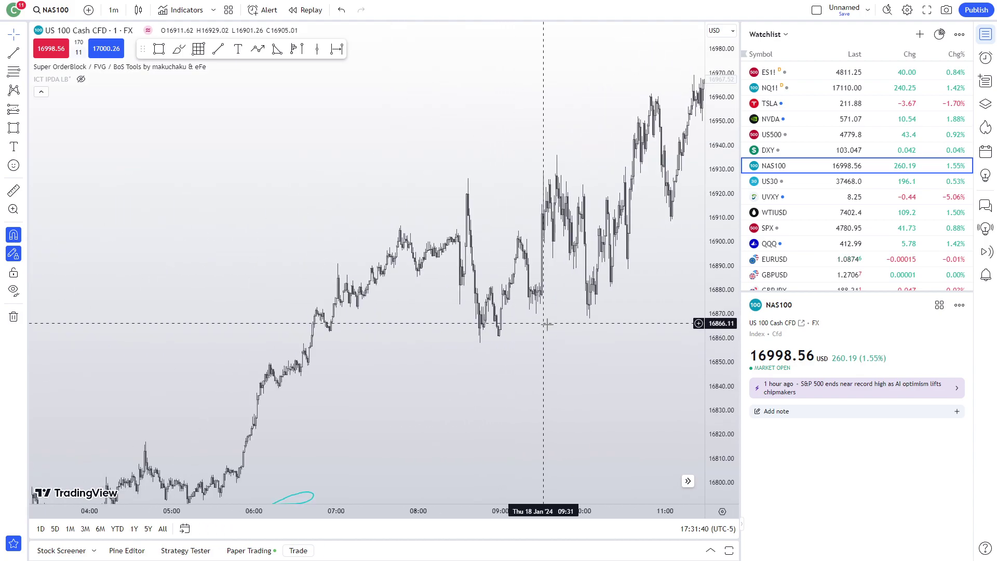
{"action": "left_click_drag", "start_coordinate": [587, 329], "coordinate": [408, 298]}
{"action": "scroll", "coordinate": [625, 328], "scroll_direction": "down", "scroll_amount": 3}
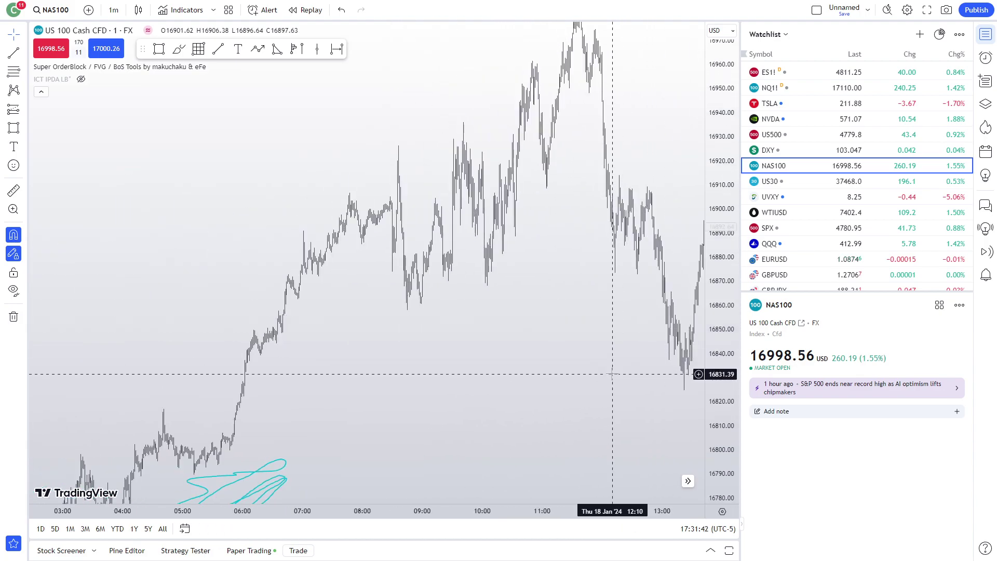
{"action": "scroll", "coordinate": [630, 358], "scroll_direction": "down", "scroll_amount": 3}
{"action": "double_click", "coordinate": [719, 252]}
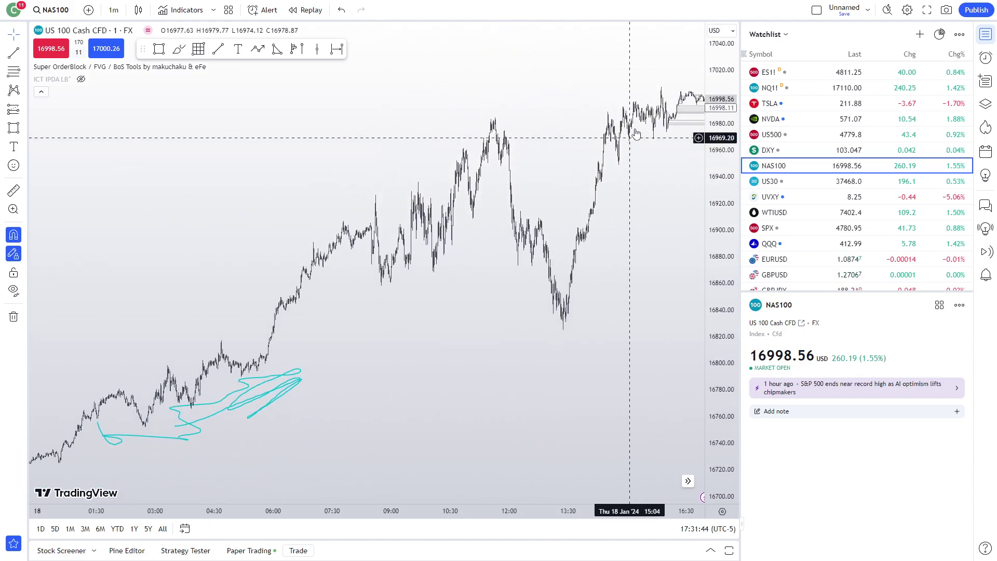
Draw a rectangle over the NAS100 price gap between about 16910 and 16918.62, from 10:01 to about 10:18
{"action": "scroll", "coordinate": [374, 332], "scroll_direction": "up", "scroll_amount": 5}
{"action": "left_click_drag", "start_coordinate": [382, 333], "coordinate": [590, 325]}
{"action": "scroll", "coordinate": [321, 332], "scroll_direction": "up", "scroll_amount": 6}
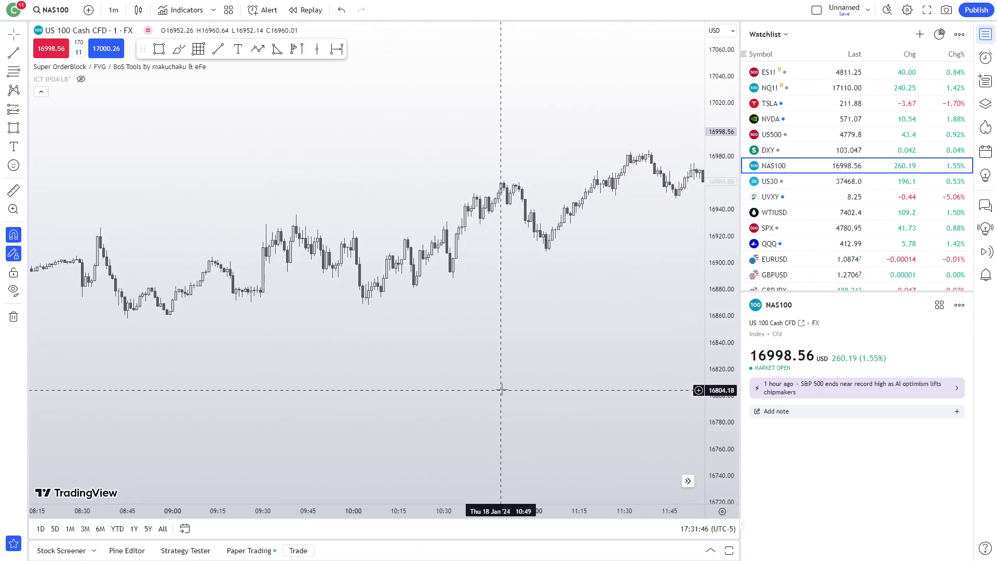
{"action": "scroll", "coordinate": [585, 423], "scroll_direction": "up", "scroll_amount": 2}
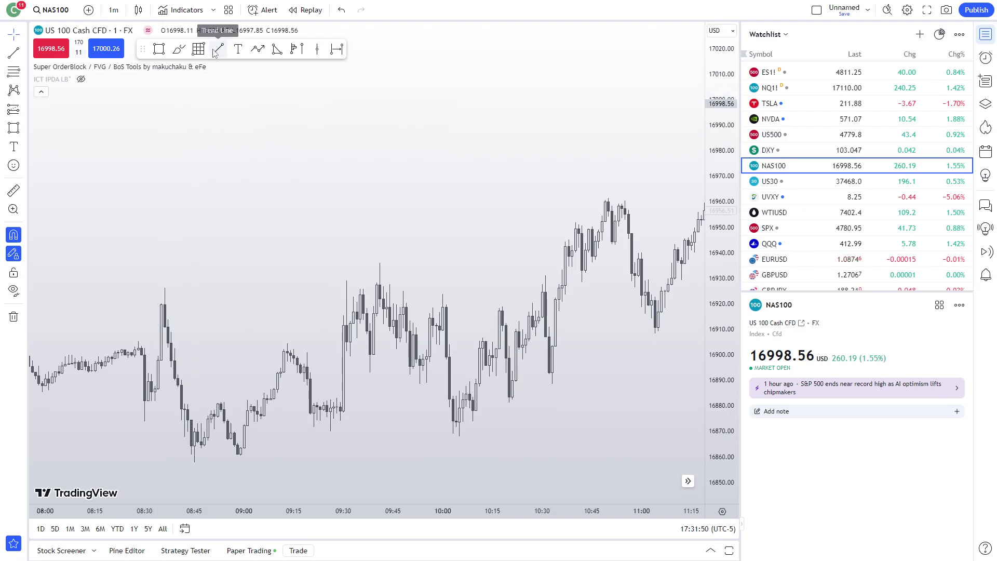
{"action": "left_click", "coordinate": [159, 49]}
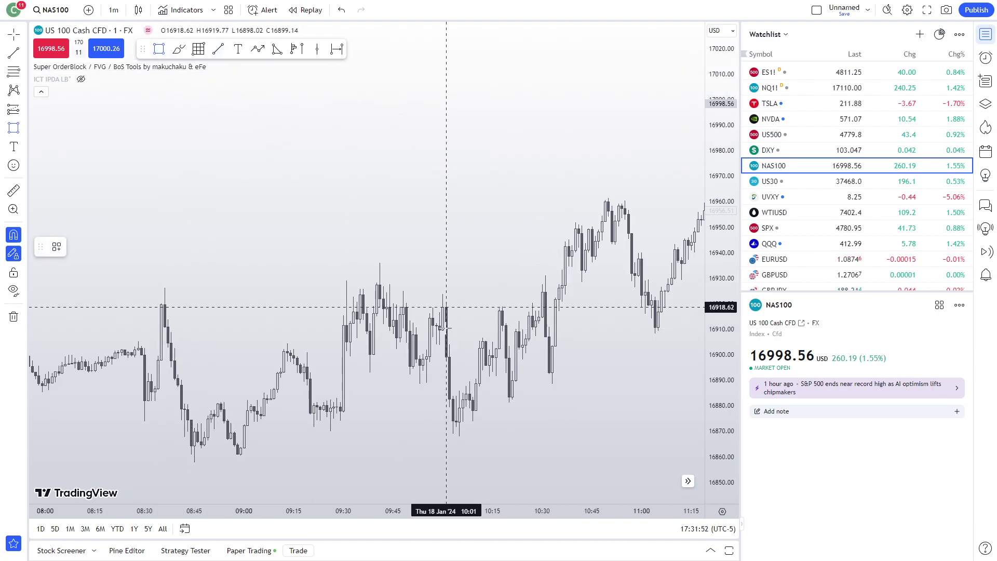
{"action": "left_click_drag", "start_coordinate": [443, 329], "coordinate": [502, 308]}
{"action": "left_click", "coordinate": [500, 340]}
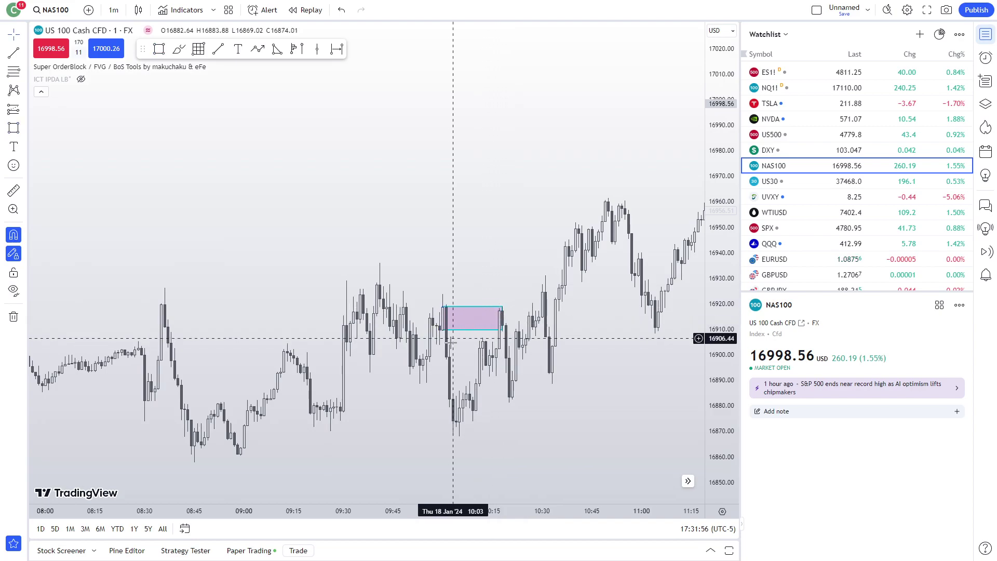
Draw a short trend line below the candles from about 16887.51 near 10:11 to 16890.15 at 10:17
{"action": "scroll", "coordinate": [451, 358], "scroll_direction": "up", "scroll_amount": 3}
{"action": "left_click_drag", "start_coordinate": [425, 385], "coordinate": [649, 373]}
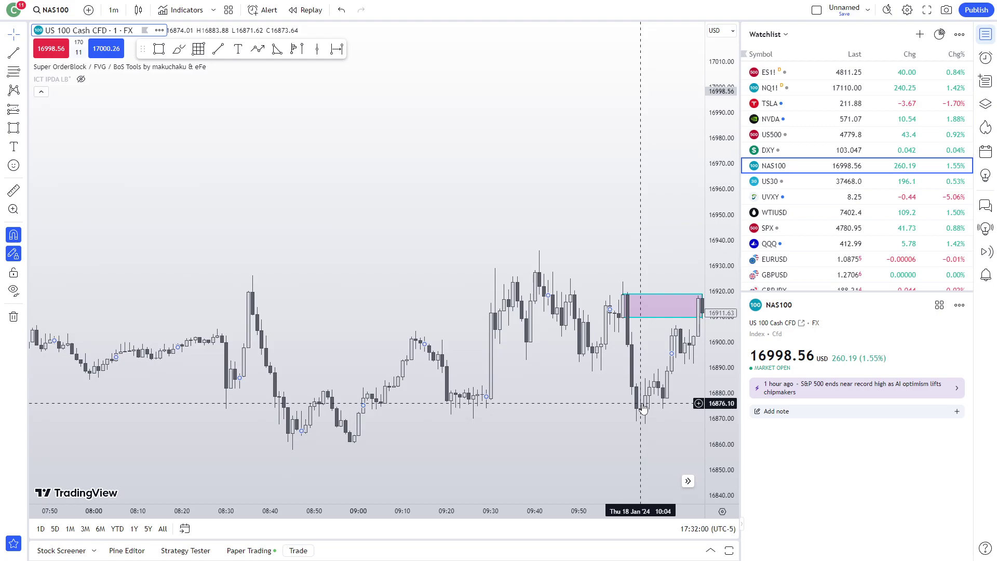
{"action": "left_click", "coordinate": [218, 50]}
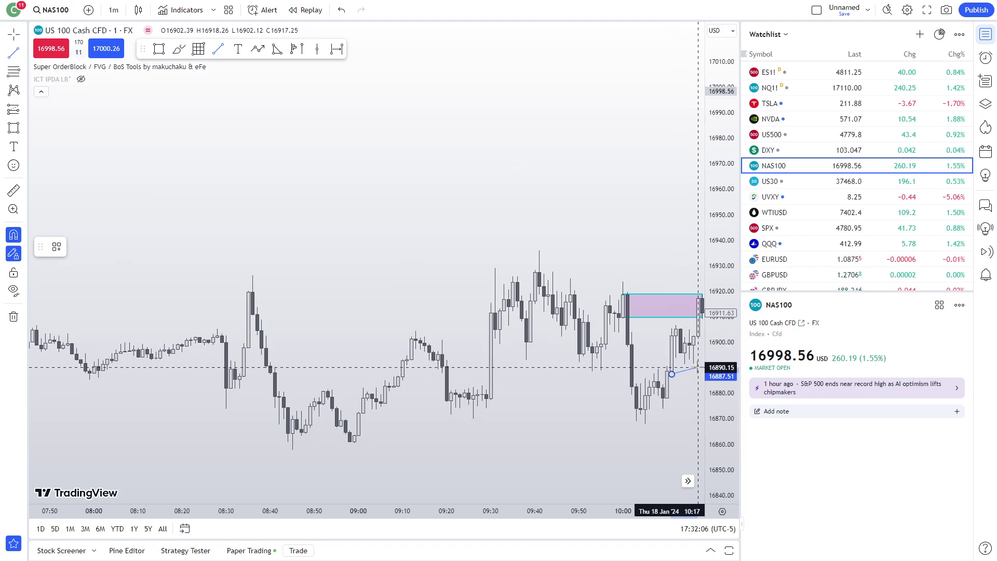
{"action": "left_click", "coordinate": [694, 366]}
{"action": "left_click", "coordinate": [684, 365]}
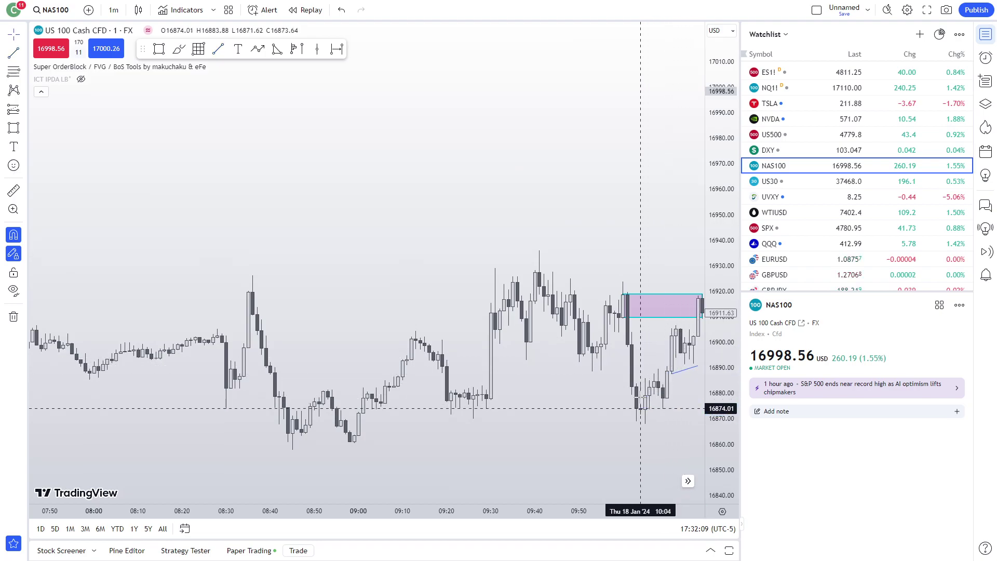
Brush an arrow across the purple rectangle and two curved strokes beneath the short trend line
{"action": "left_click_drag", "start_coordinate": [653, 402], "coordinate": [644, 401]}
{"action": "left_click", "coordinate": [178, 50]}
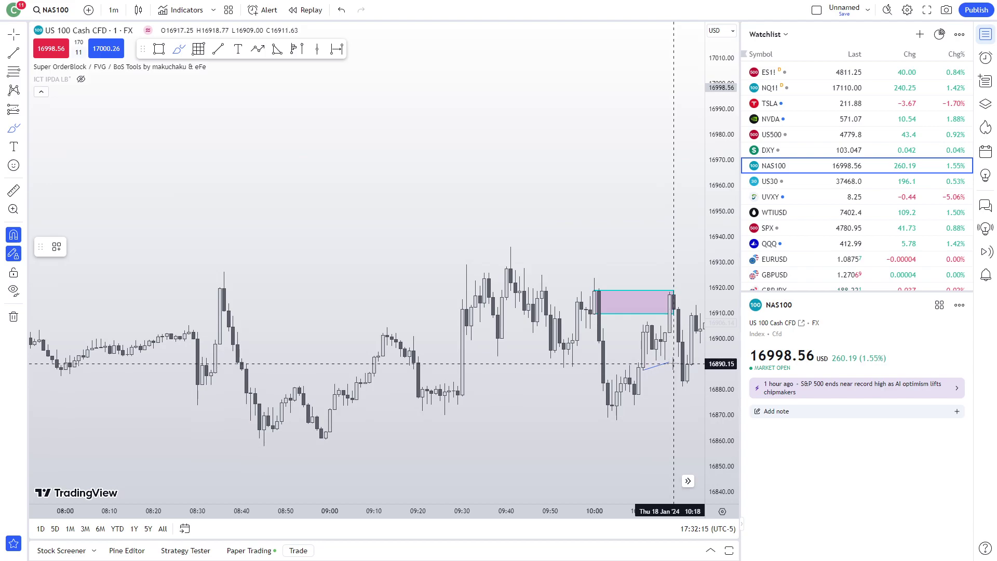
{"action": "left_click_drag", "start_coordinate": [602, 300], "coordinate": [669, 294]}
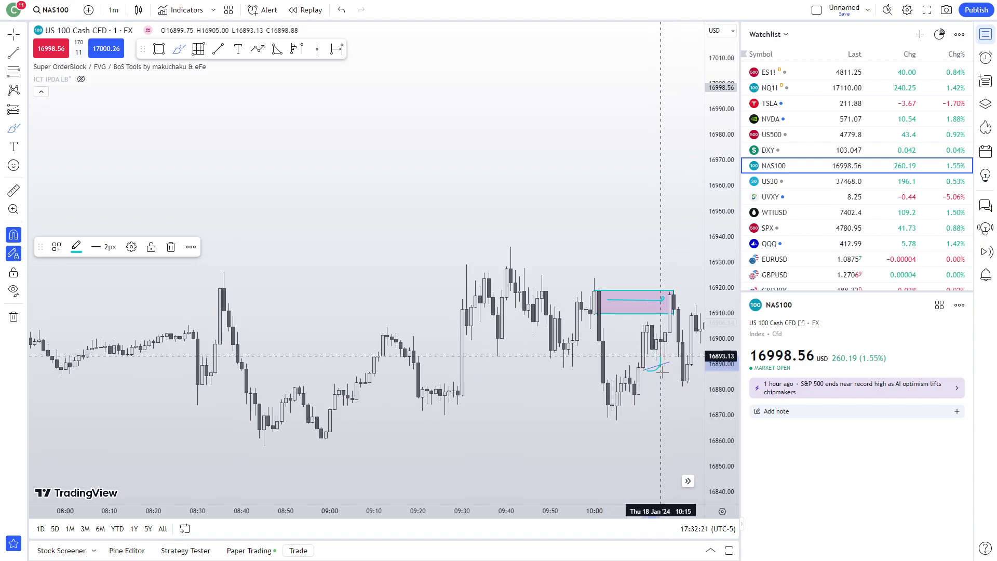
{"action": "left_click_drag", "start_coordinate": [662, 372], "coordinate": [678, 374]}
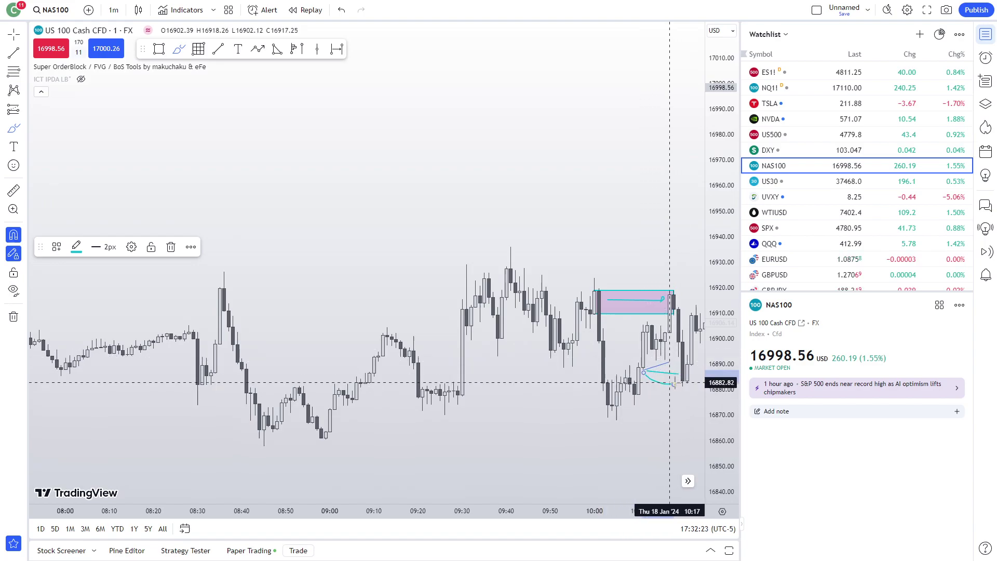
{"action": "key", "text": "Escape"}
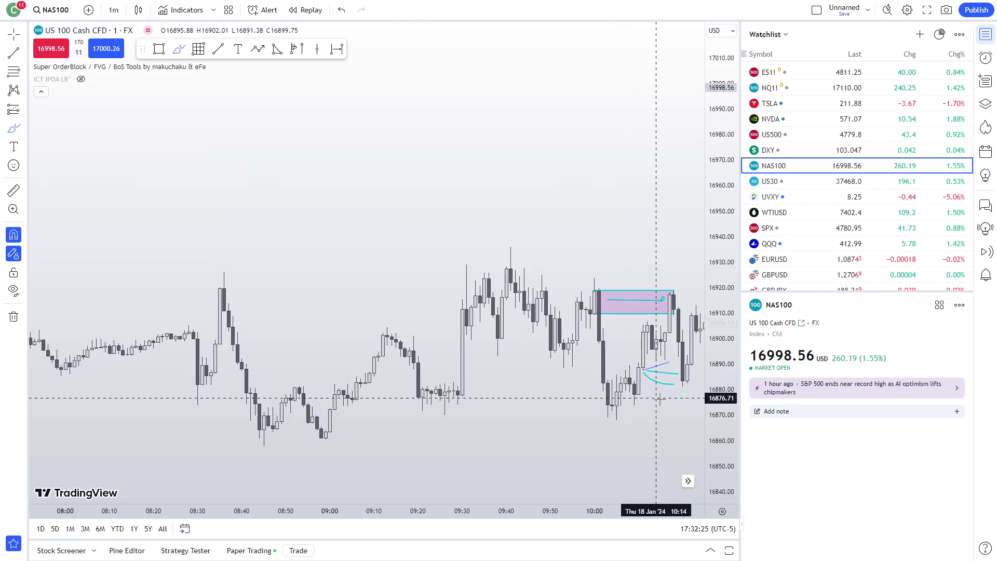
Brush freehand strokes with an arrowhead beneath the rising candles between about 10:23 and 10:28
{"action": "left_click_drag", "start_coordinate": [662, 399], "coordinate": [580, 398]}
{"action": "mouse_move", "coordinate": [643, 342]}
{"action": "left_mouse_down"}
{"action": "mouse_move", "coordinate": [623, 346]}
{"action": "mouse_move", "coordinate": [615, 325]}
{"action": "left_mouse_up"}
{"action": "left_click", "coordinate": [178, 48]}
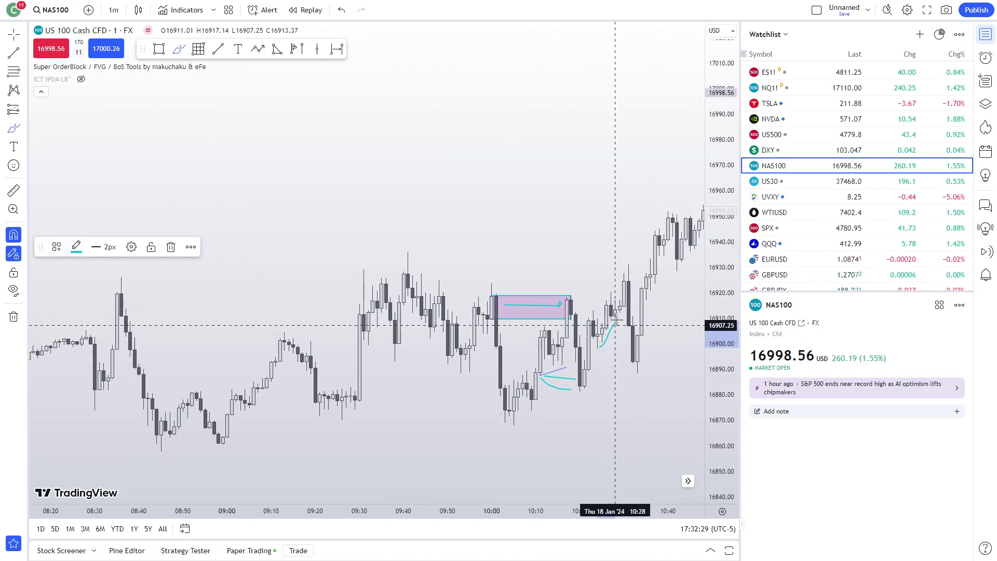
{"action": "left_click_drag", "start_coordinate": [589, 368], "coordinate": [607, 350]}
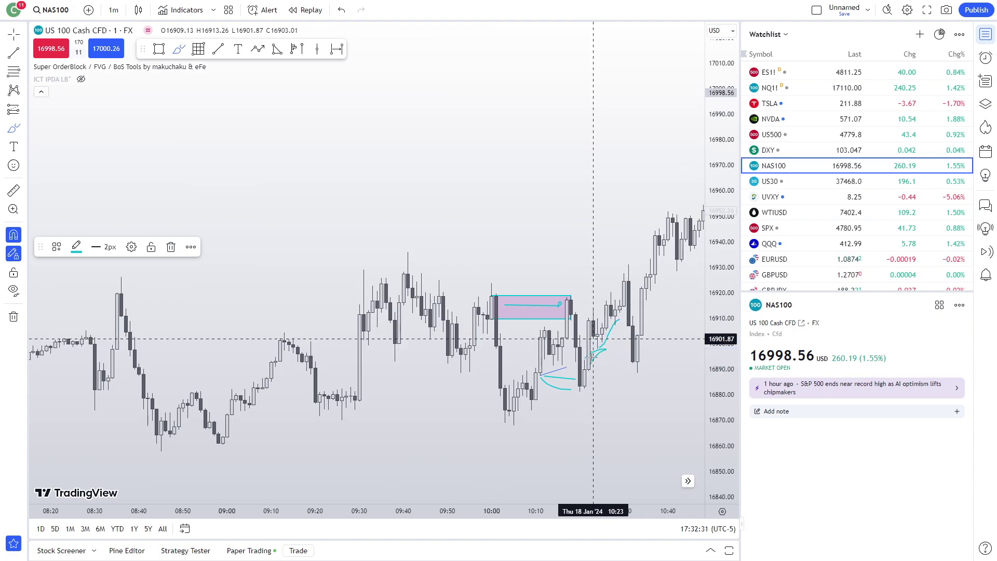
Examine the NAS100 1-minute price action following the brushed annotations, from about 10:30 to 12:00 on 18 January
{"action": "scroll", "coordinate": [656, 378], "scroll_direction": "down", "scroll_amount": 2}
{"action": "left_click_drag", "start_coordinate": [656, 373], "coordinate": [546, 353]}
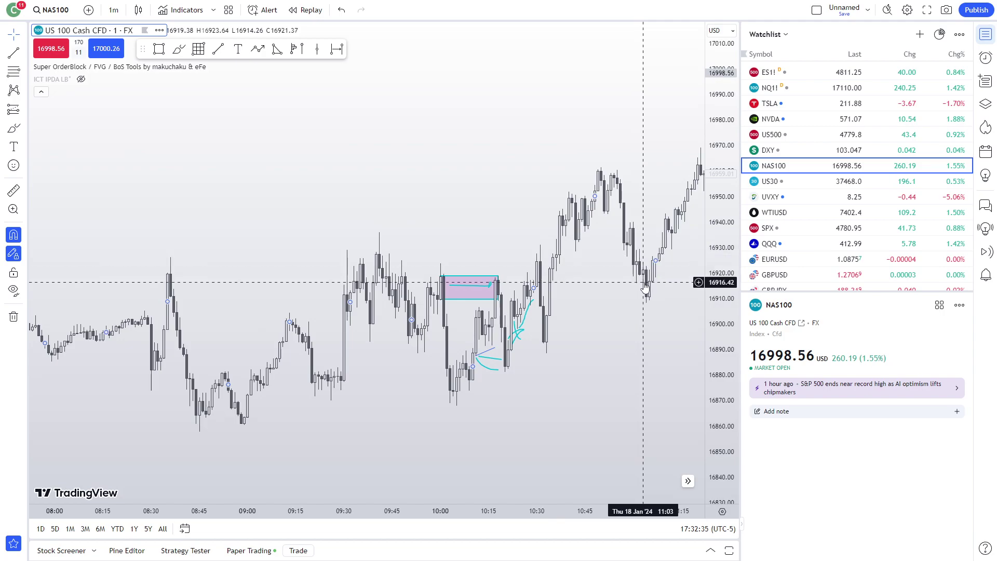
{"action": "scroll", "coordinate": [646, 291], "scroll_direction": "right", "scroll_amount": 3}
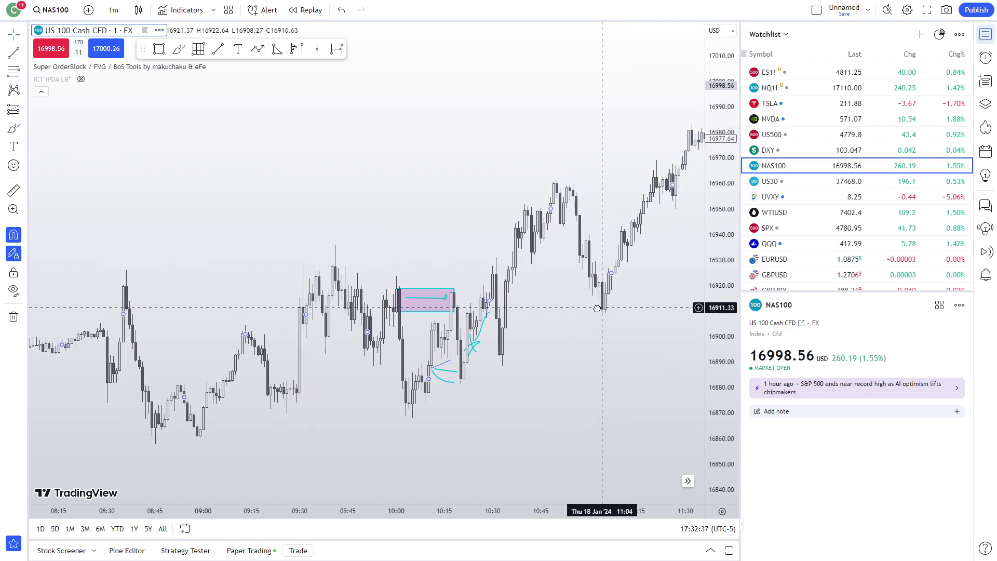
{"action": "left_click_drag", "start_coordinate": [661, 150], "coordinate": [596, 179]}
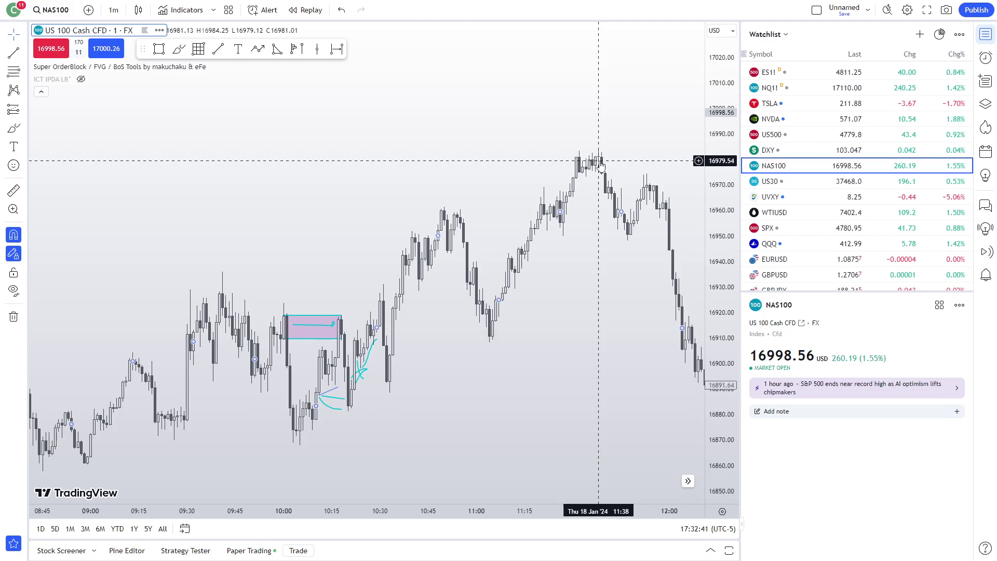
Open the US500 1-minute chart and examine the 18 January session from the early morning through the afternoon rally
{"action": "left_click", "coordinate": [778, 138]}
{"action": "scroll", "coordinate": [533, 291], "scroll_direction": "down", "scroll_amount": 4}
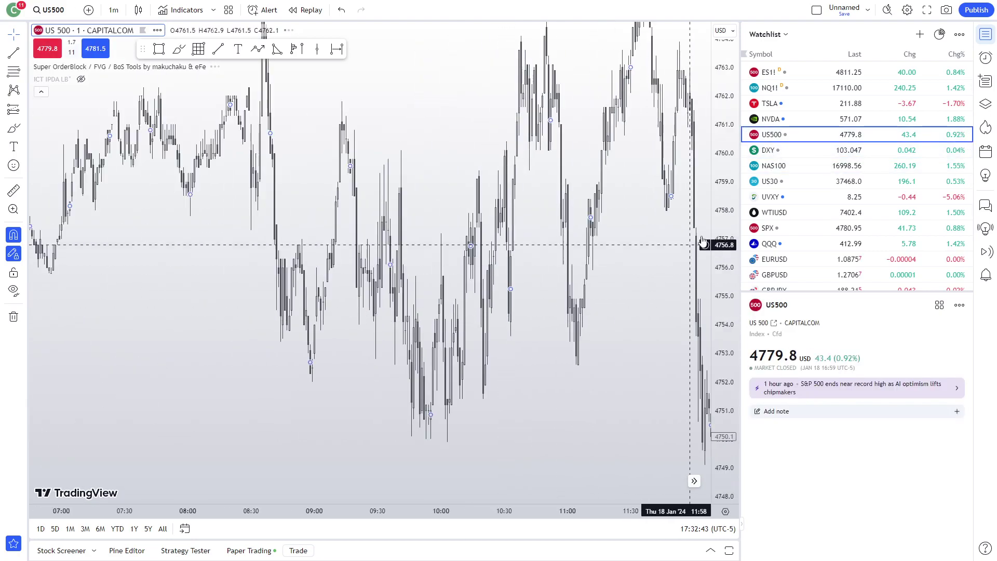
{"action": "scroll", "coordinate": [607, 318], "scroll_direction": "down", "scroll_amount": 4}
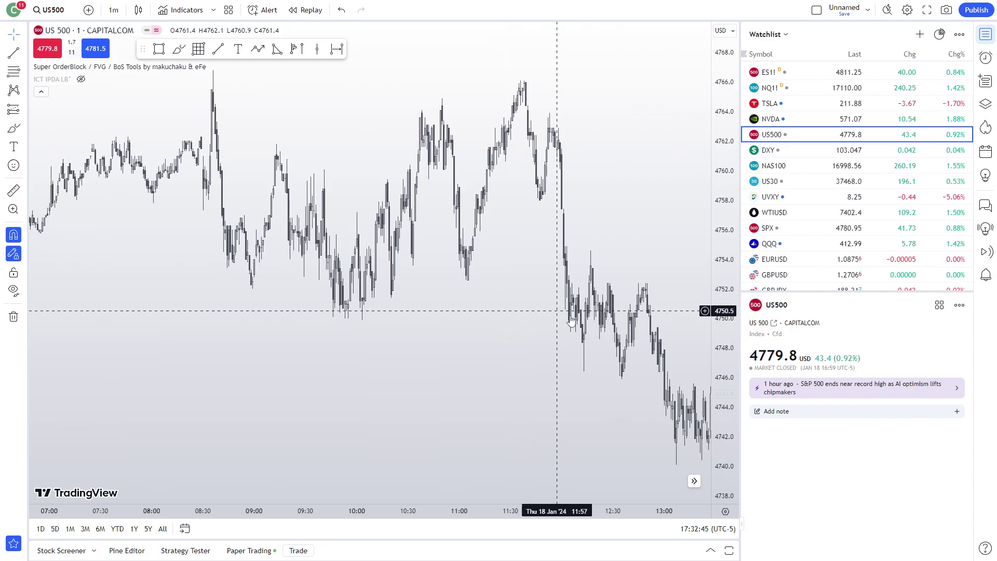
{"action": "left_click_drag", "start_coordinate": [570, 320], "coordinate": [294, 314]}
{"action": "scroll", "coordinate": [471, 309], "scroll_direction": "down", "scroll_amount": 7}
{"action": "scroll", "coordinate": [445, 335], "scroll_direction": "up", "scroll_amount": 5}
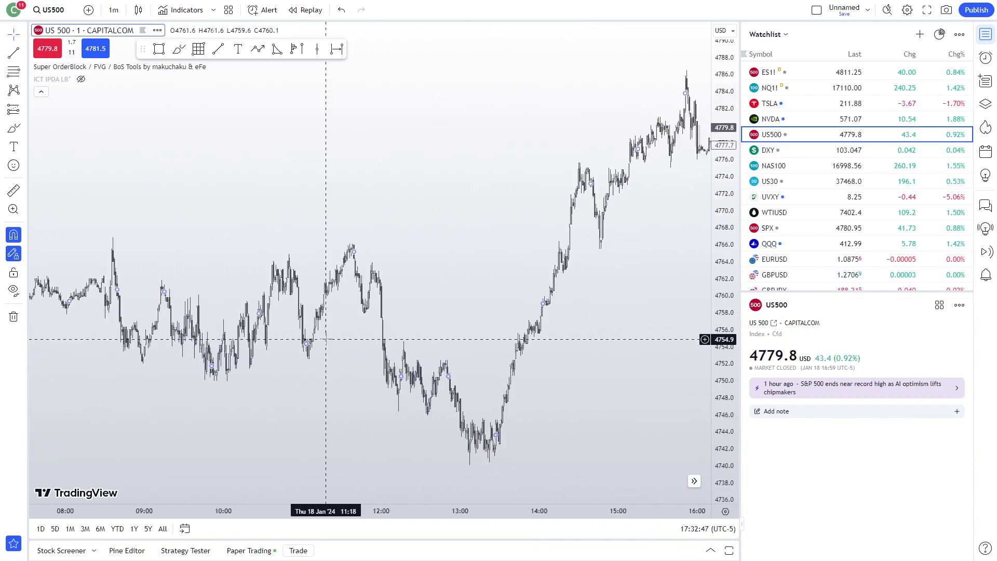
{"action": "scroll", "coordinate": [326, 341], "scroll_direction": "up", "scroll_amount": 1}
{"action": "scroll", "coordinate": [359, 332], "scroll_direction": "down", "scroll_amount": 2}
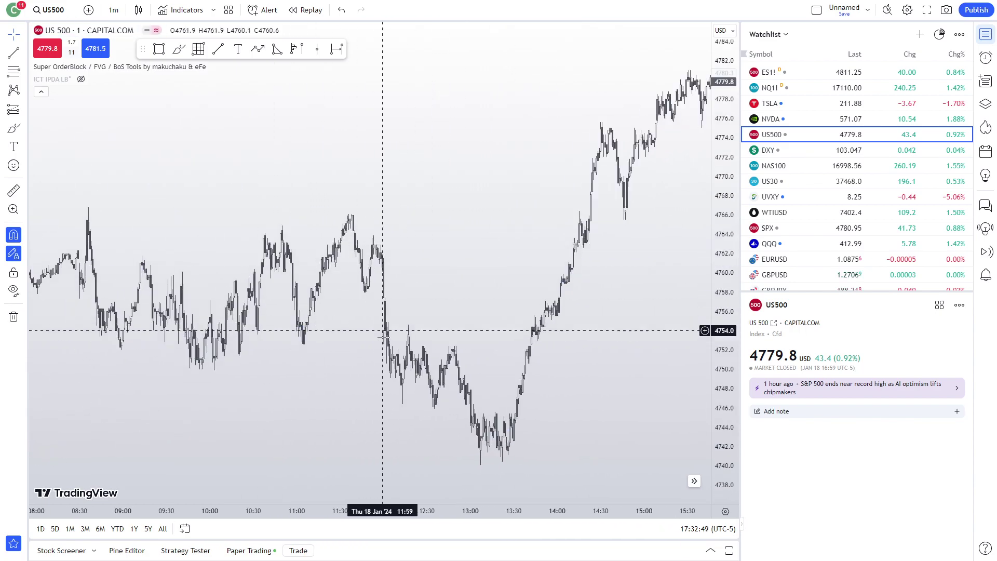
{"action": "scroll", "coordinate": [410, 416], "scroll_direction": "down", "scroll_amount": 1}
{"action": "scroll", "coordinate": [156, 420], "scroll_direction": "down", "scroll_amount": 2}
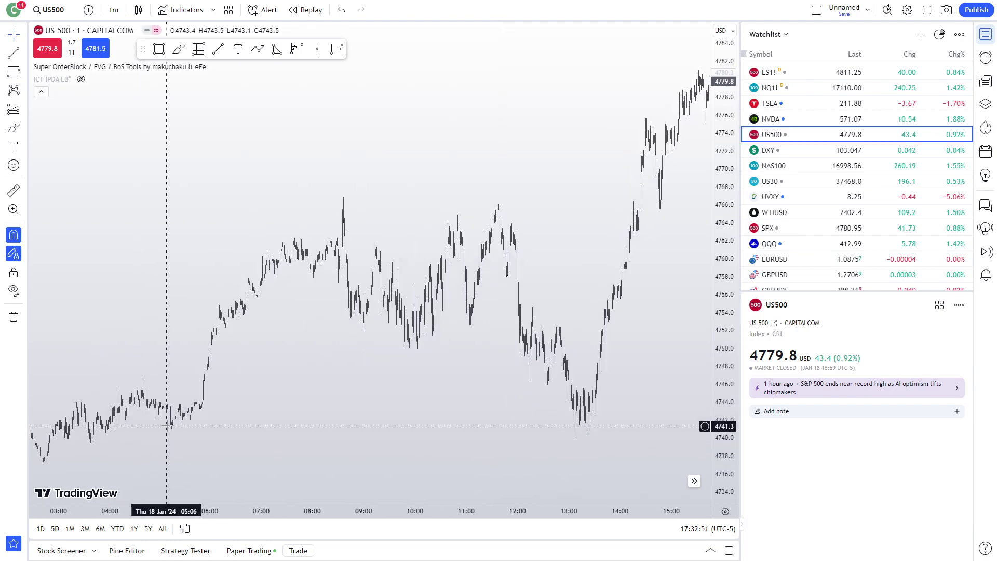
{"action": "scroll", "coordinate": [545, 419], "scroll_direction": "up", "scroll_amount": 2}
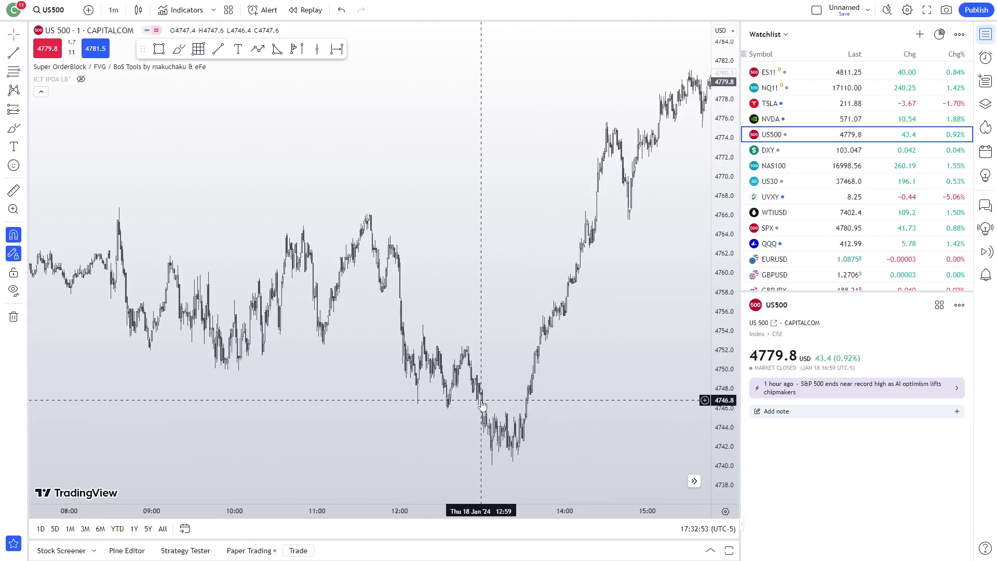
{"action": "scroll", "coordinate": [497, 434], "scroll_direction": "down", "scroll_amount": 2}
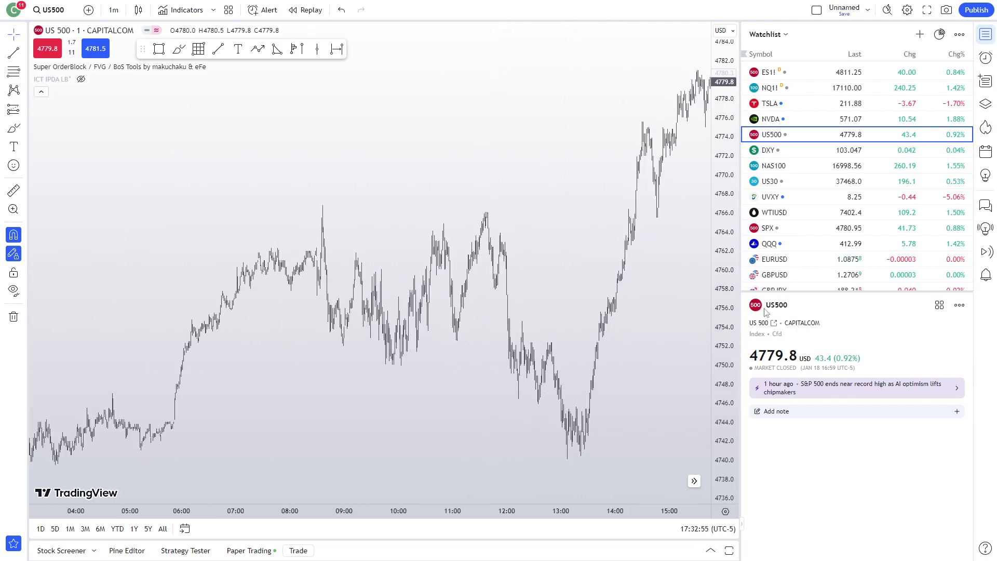
Open the WTIUSD chart from the watchlist and examine the 1-minute candles around the purple gap rectangles
{"action": "scroll", "coordinate": [849, 211], "scroll_direction": "down", "scroll_amount": 1}
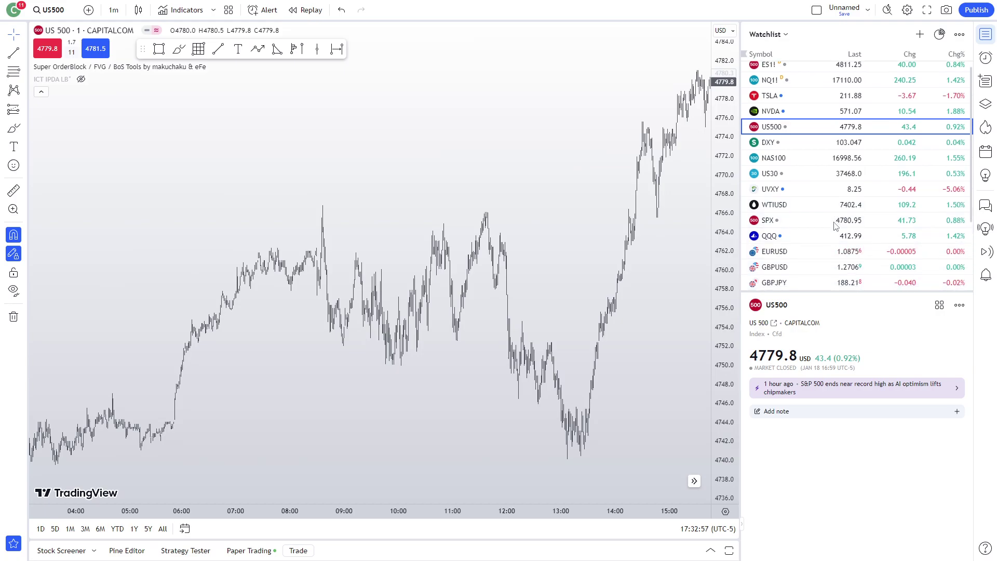
{"action": "scroll", "coordinate": [833, 224], "scroll_direction": "down", "scroll_amount": 1}
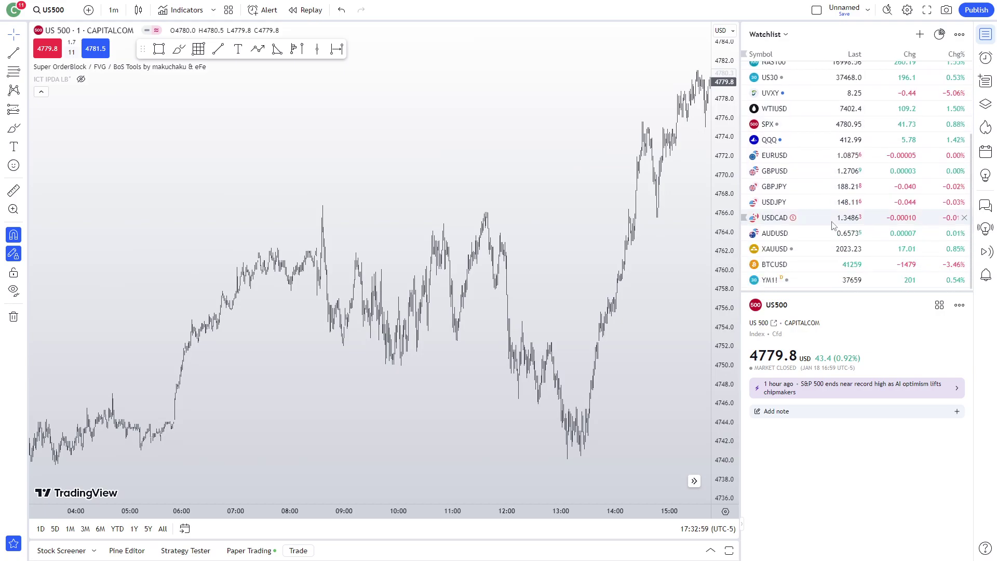
{"action": "scroll", "coordinate": [832, 223], "scroll_direction": "up", "scroll_amount": 1}
{"action": "left_click", "coordinate": [827, 158]}
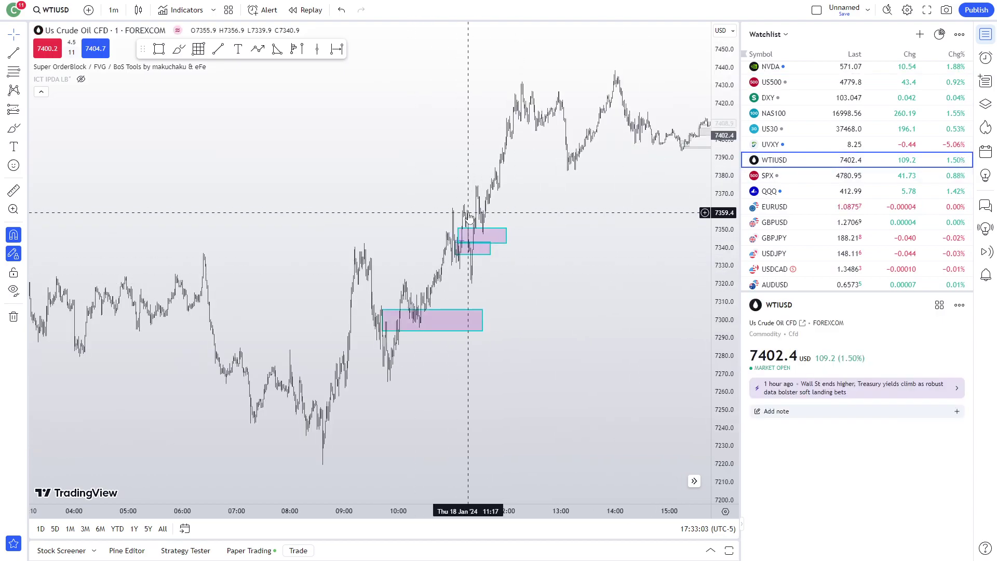
{"action": "scroll", "coordinate": [467, 219], "scroll_direction": "up", "scroll_amount": 3}
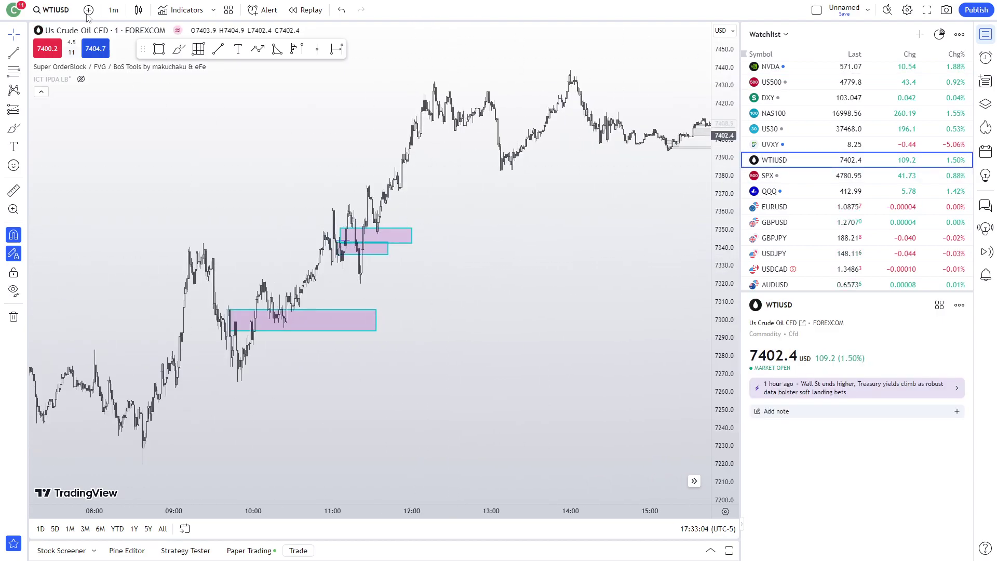
Change the WTIUSD chart to the 2-hour interval and bring the latest January 2024 candles into close view
{"action": "left_click", "coordinate": [113, 10]}
{"action": "left_click", "coordinate": [134, 200]}
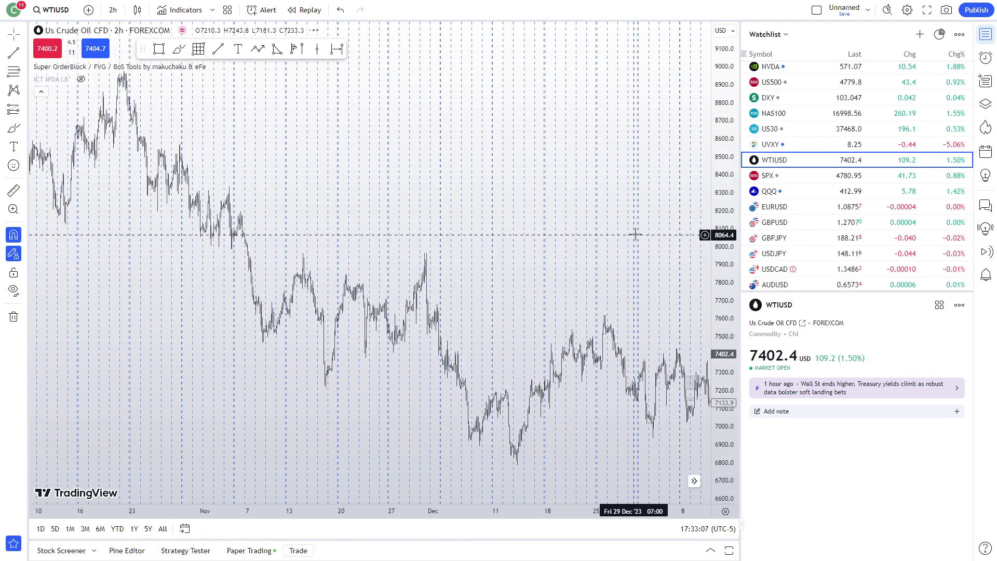
{"action": "left_click_drag", "start_coordinate": [635, 235], "coordinate": [437, 205]}
{"action": "scroll", "coordinate": [453, 222], "scroll_direction": "up", "scroll_amount": 9}
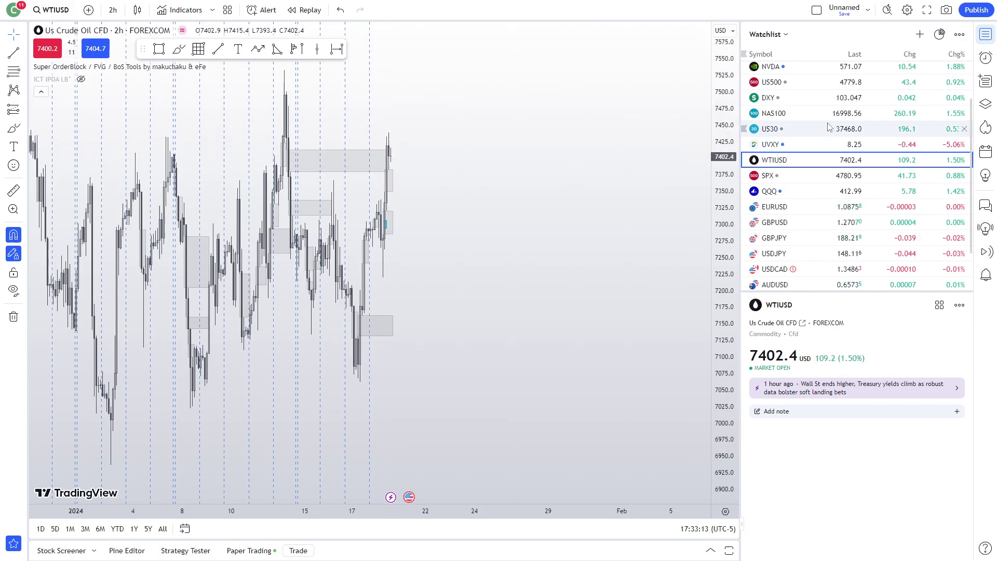
Open the NAS100 2-hour chart and examine the January candles up to the latest price with an adjusted price scale
{"action": "scroll", "coordinate": [832, 87], "scroll_direction": "up", "scroll_amount": 2}
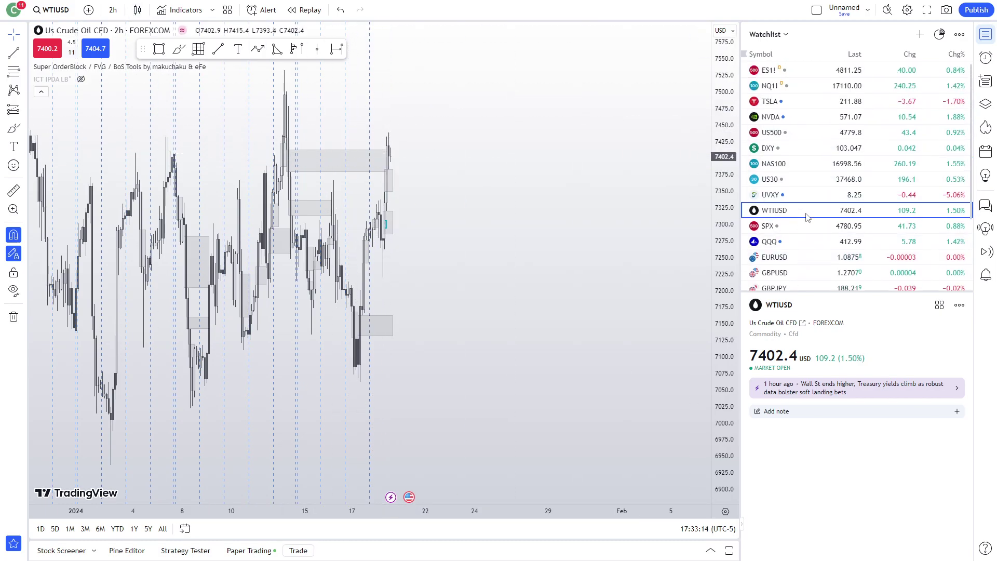
{"action": "left_click", "coordinate": [842, 165]}
{"action": "left_click_drag", "start_coordinate": [395, 203], "coordinate": [528, 224]}
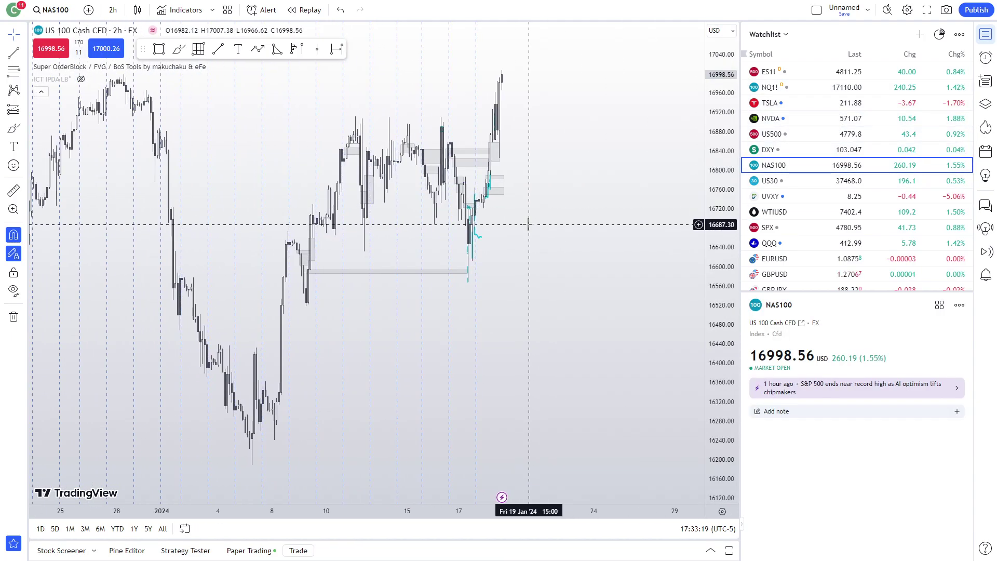
{"action": "scroll", "coordinate": [529, 225], "scroll_direction": "up", "scroll_amount": 4}
{"action": "left_click_drag", "start_coordinate": [468, 226], "coordinate": [614, 224]}
{"action": "left_click_drag", "start_coordinate": [722, 178], "coordinate": [720, 211]}
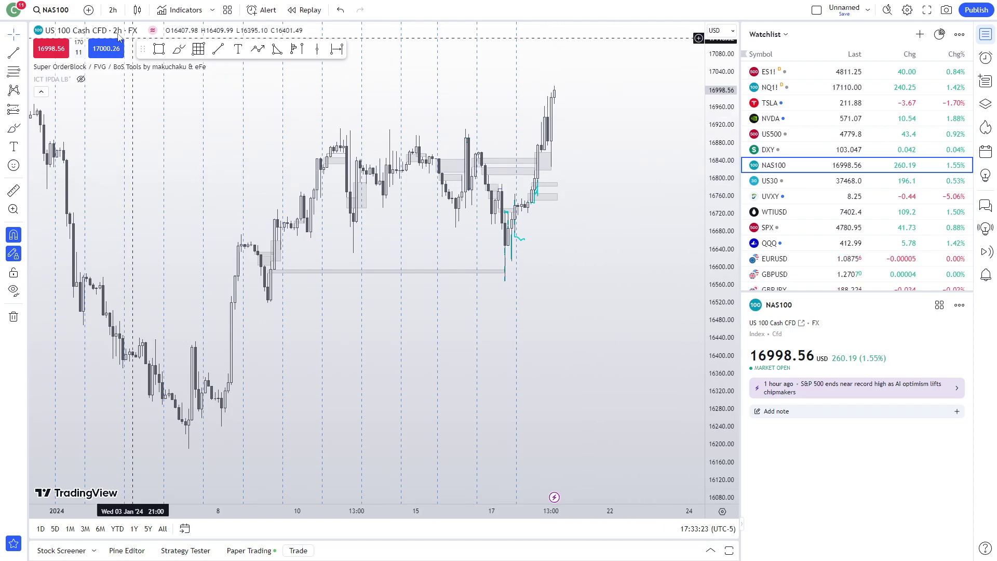
Return to the WTIUSD chart and open the choice of time intervals
{"action": "left_click", "coordinate": [113, 14]}
{"action": "left_click", "coordinate": [795, 212]}
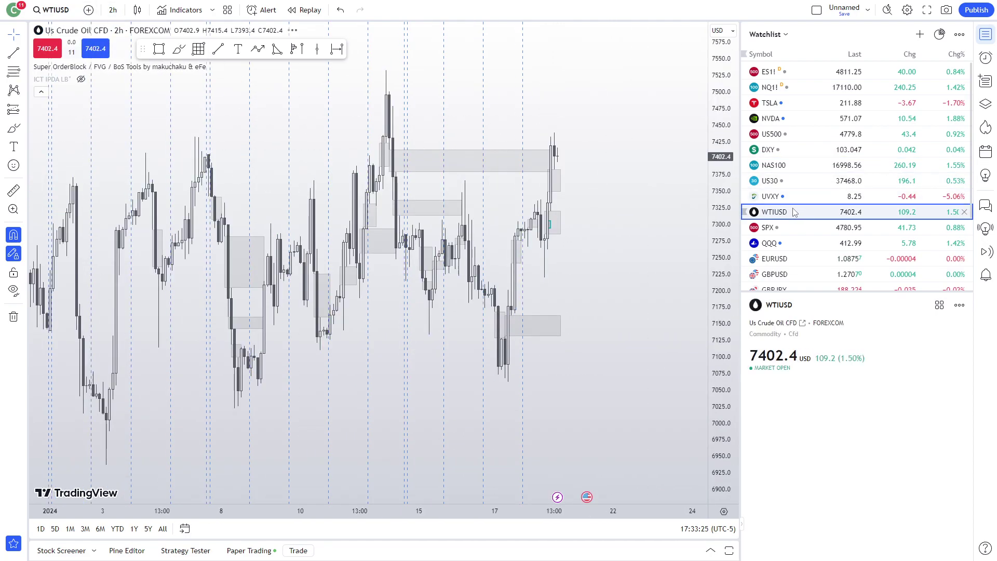
{"action": "left_click", "coordinate": [110, 14]}
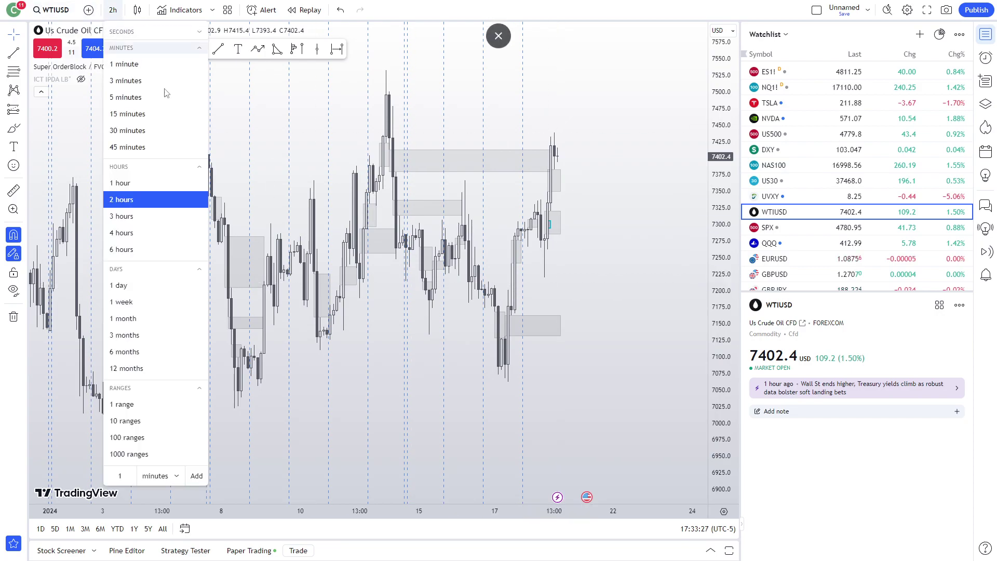